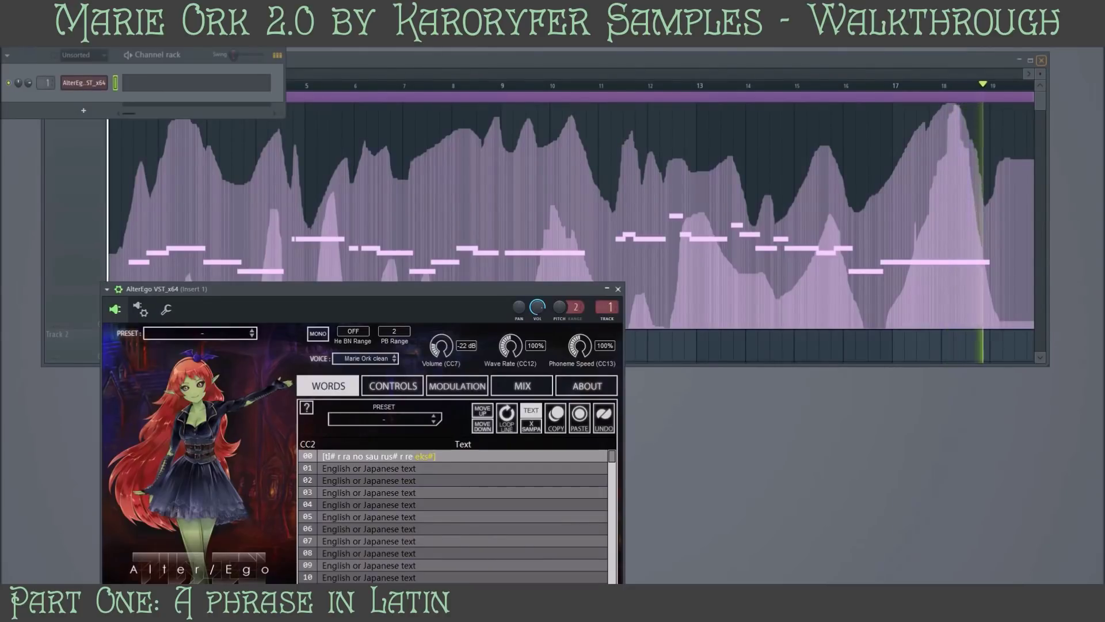
# Close the playlist, move the AlterEgo window higher, and replace lyric line 00 with "any lyrics. literally any lyrics."
pyautogui.click(1042, 60)
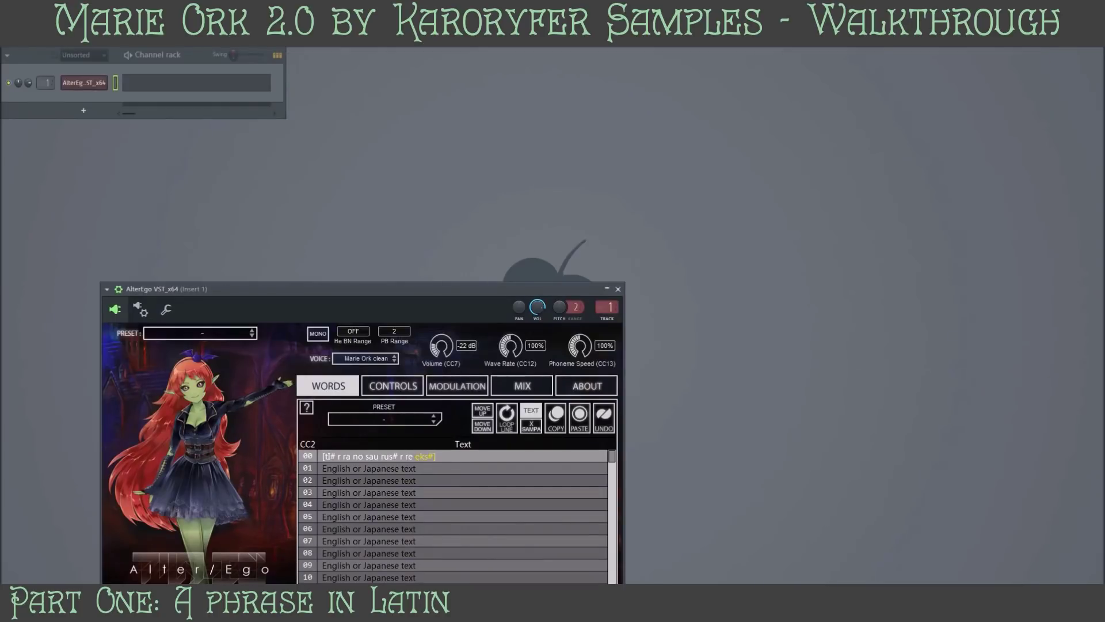
pyautogui.moveTo(363, 289); pyautogui.dragTo(396, 126)
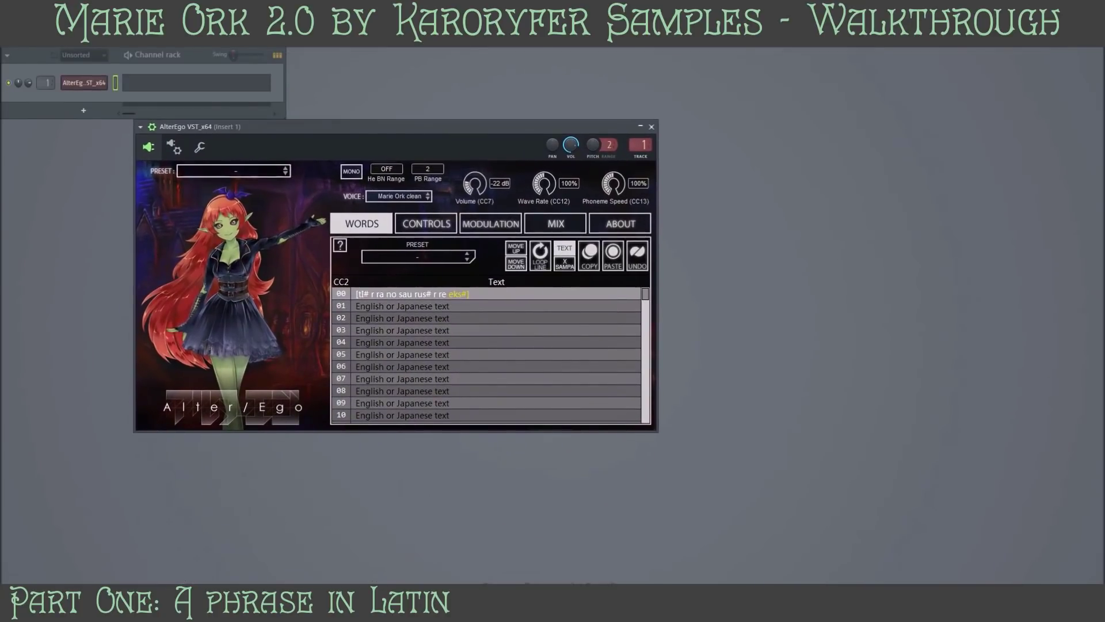
pyautogui.doubleClick(412, 294)
pyautogui.write('any lyrics. literally any ly')
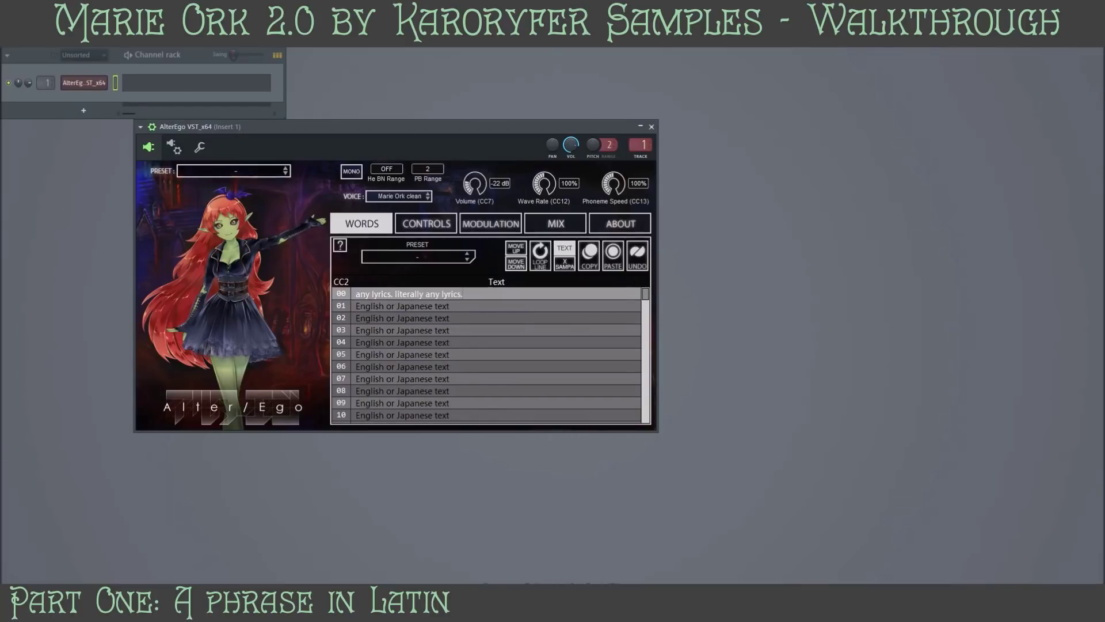
pyautogui.write('rics.')
pyautogui.press('Return')
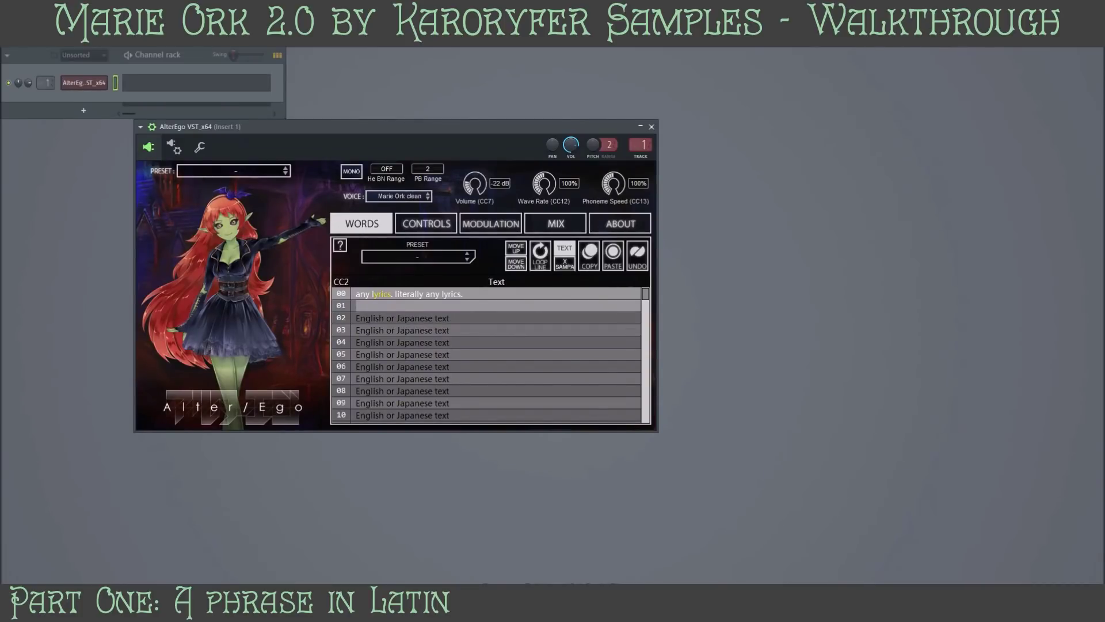
# Edit lyric line 00 to try a bracketed phonetic entry, then reopen the line for editing
pyautogui.click(409, 294)
pyautogui.press('BackSpace')
pyautogui.write('[q')
pyautogui.press('BackSpace')
pyautogui.write('a')
pyautogui.click(402, 318)
pyautogui.doubleClick(361, 294)
# Examine the vibrato, expression, humanize and glide settings and start playback
pyautogui.click(490, 224)
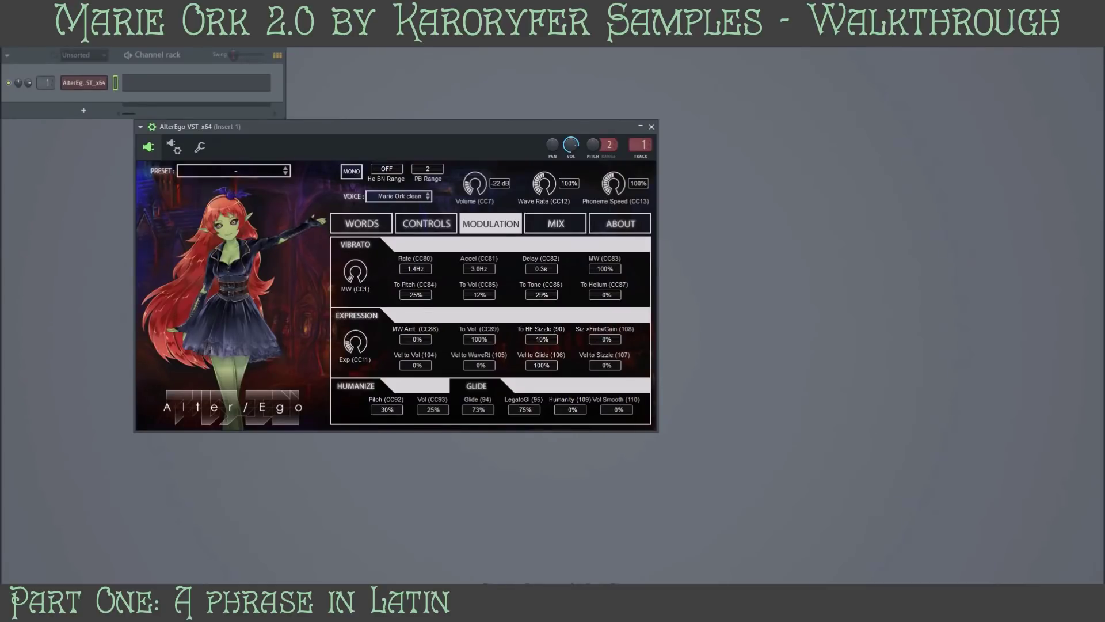
pyautogui.press('space')
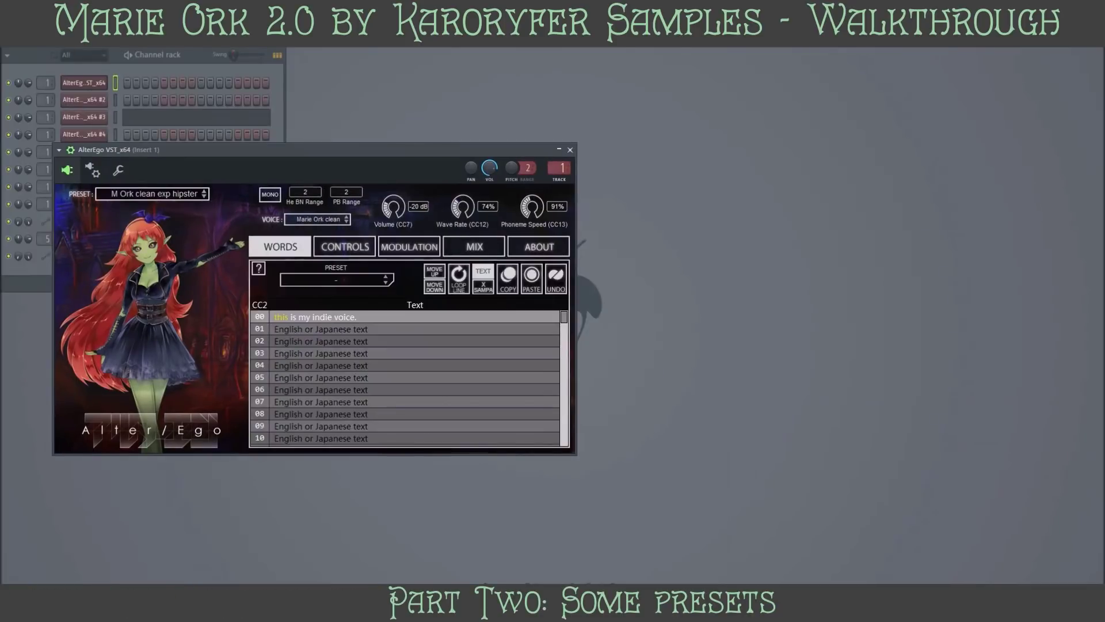
# Look through the Marie Ork variants in the voice list and leave the current voice selected
pyautogui.click(319, 219)
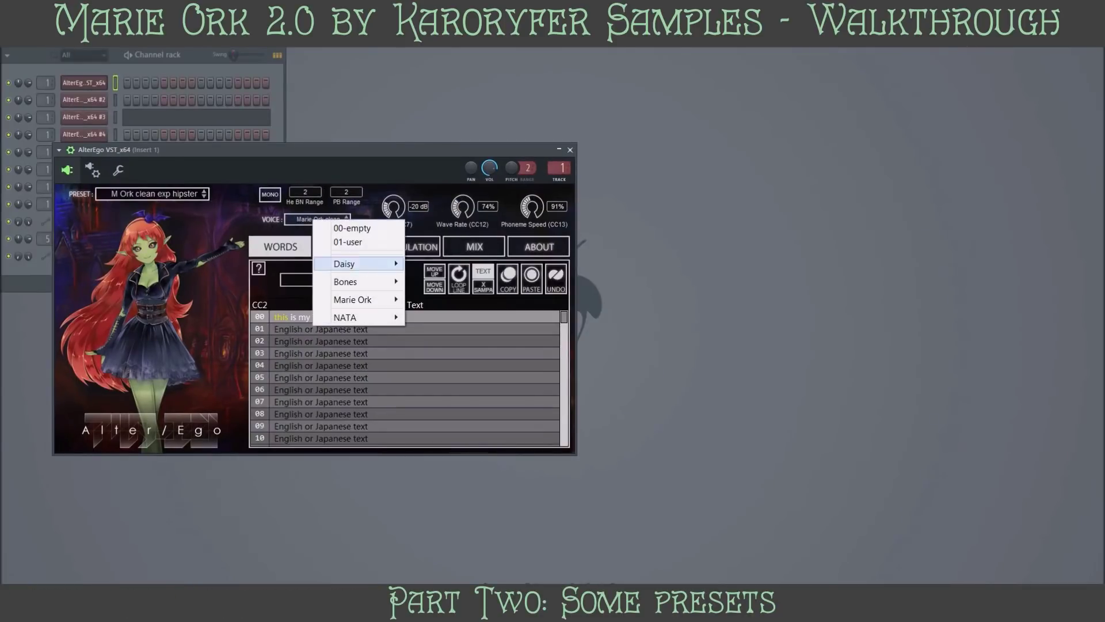
pyautogui.moveTo(352, 300)
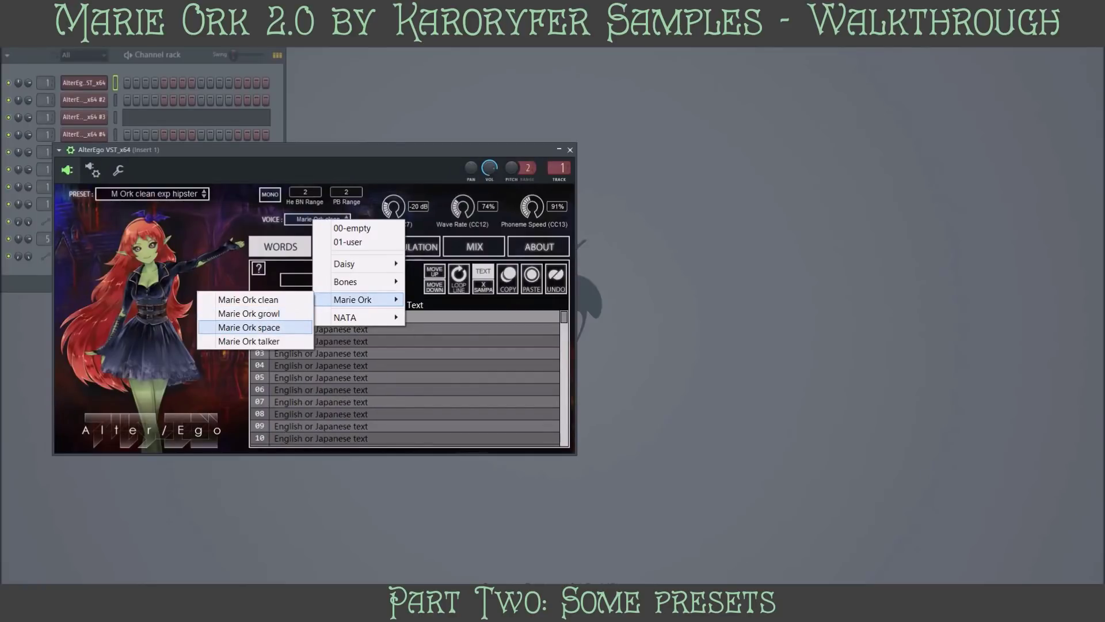
pyautogui.press('Escape')
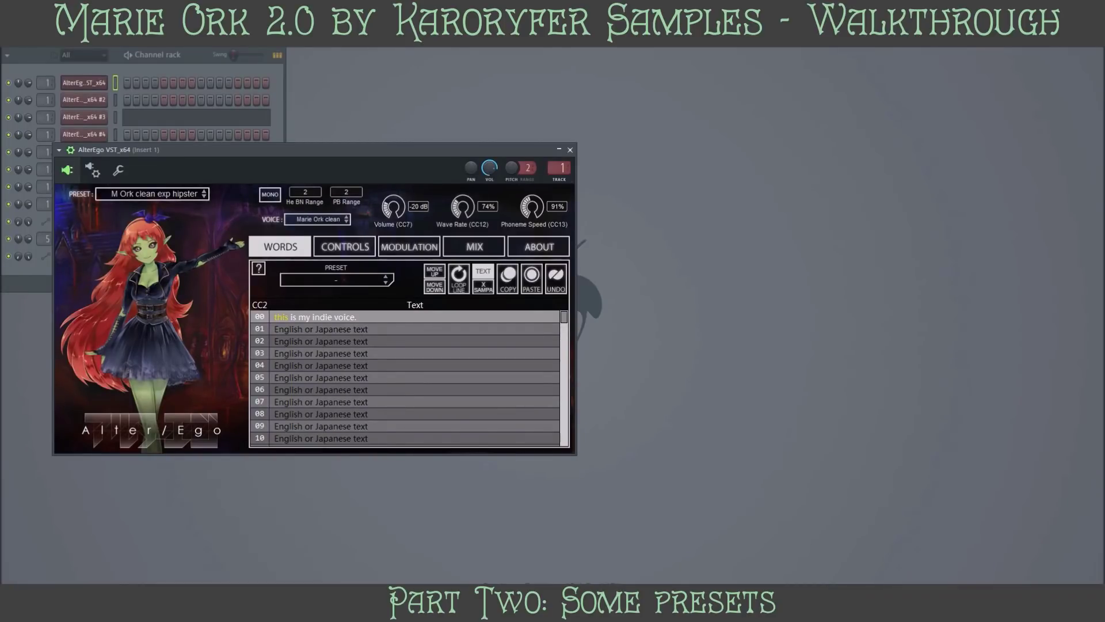
# Review the voice controls, modulation settings and lyric line of the M Ork clean exp hipster preset
pyautogui.click(345, 247)
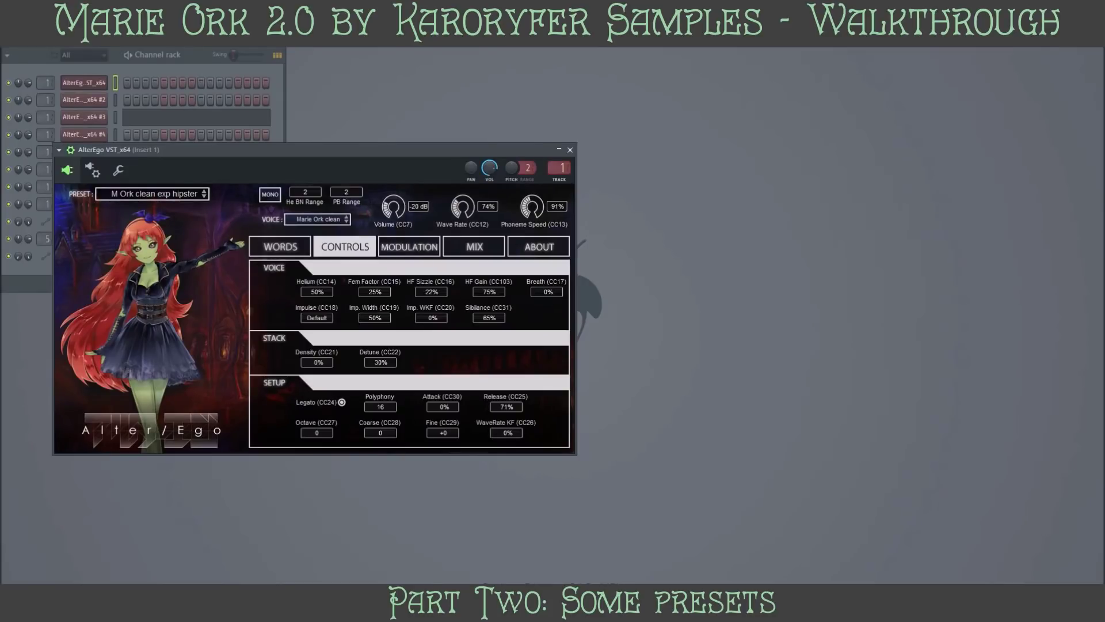
pyautogui.click(409, 247)
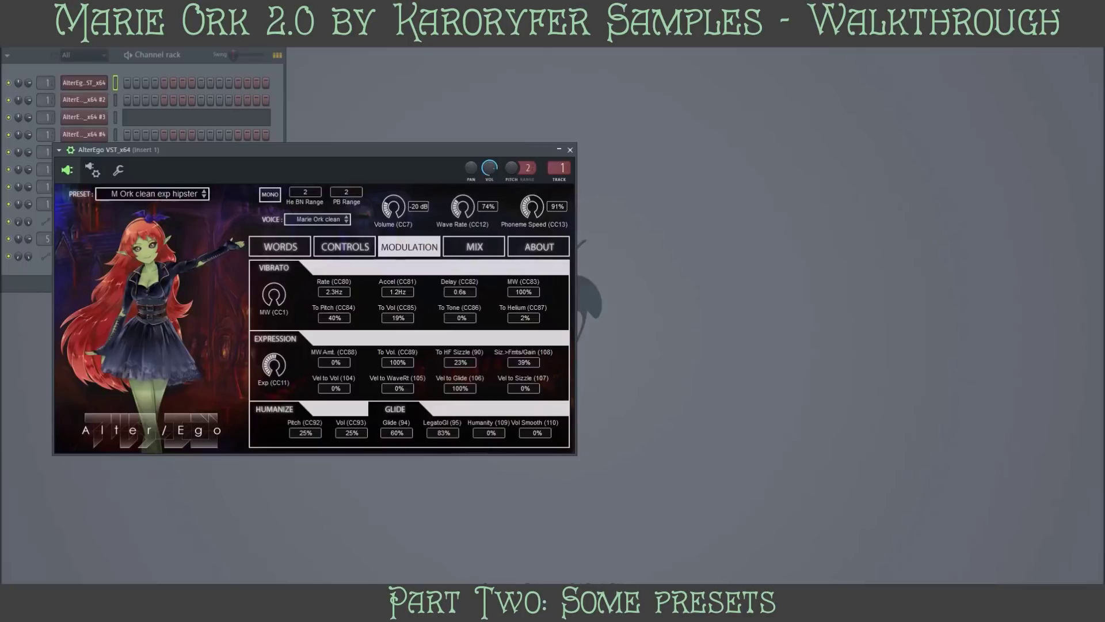
pyautogui.click(281, 246)
pyautogui.doubleClick(315, 317)
pyautogui.click(345, 246)
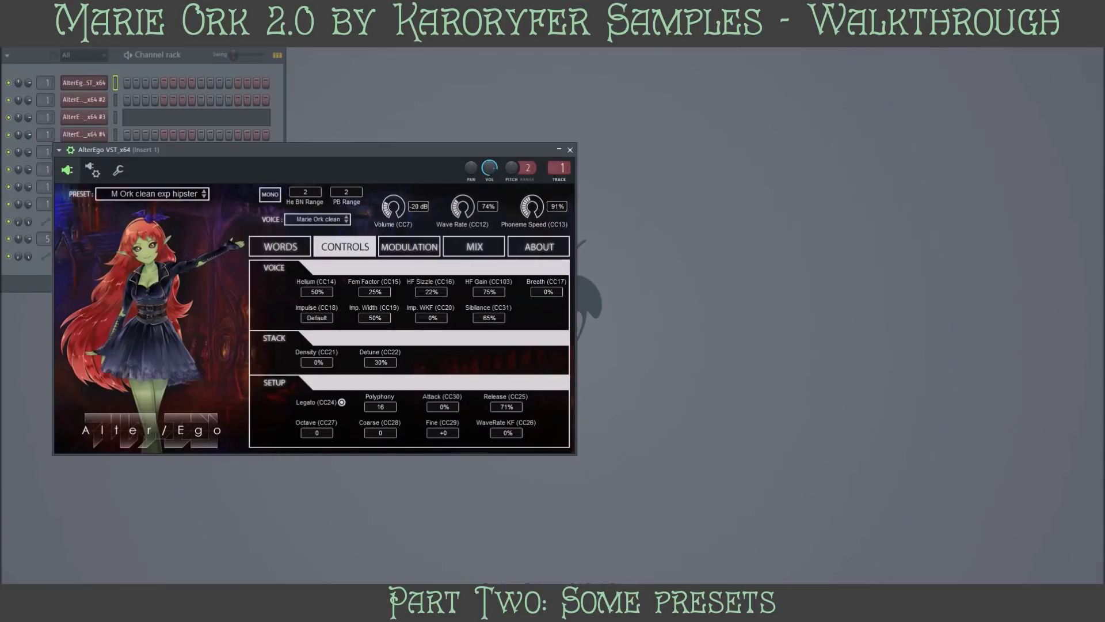
# Adjust the Breath amount of the hipster preset, check its modulation settings and return to the lyrics
pyautogui.moveTo(547, 292); pyautogui.dragTo(547, 290)
pyautogui.moveTo(547, 291)
pyautogui.mouseDown()
pyautogui.moveTo(547, 303)
pyautogui.moveTo(546, 292)
pyautogui.mouseUp()
pyautogui.moveTo(547, 292); pyautogui.dragTo(547, 297)
pyautogui.click(410, 247)
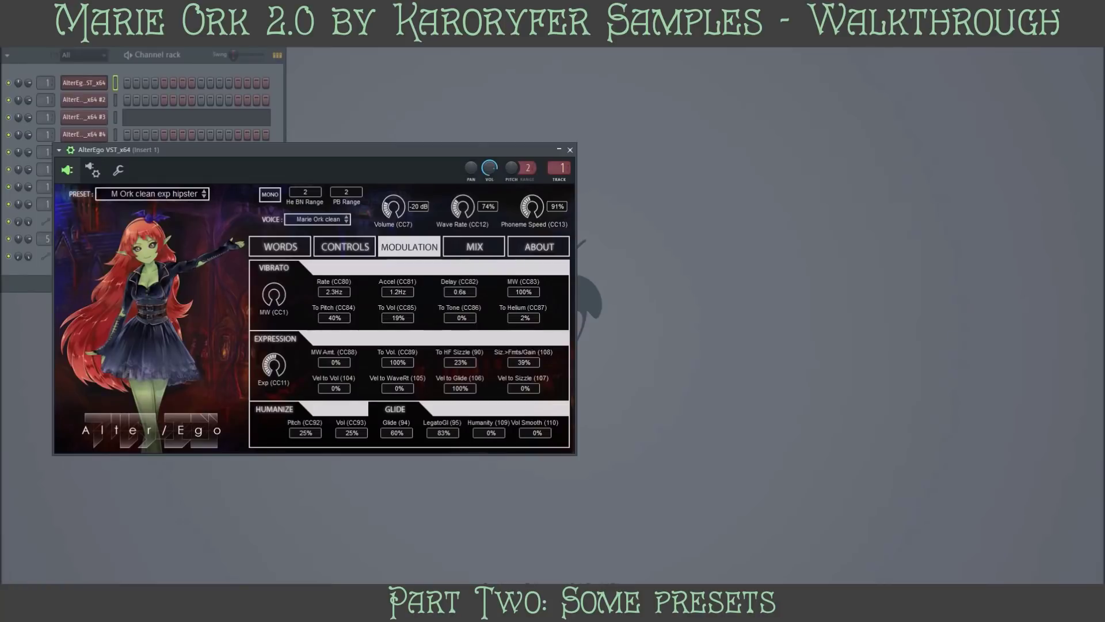
pyautogui.click(280, 247)
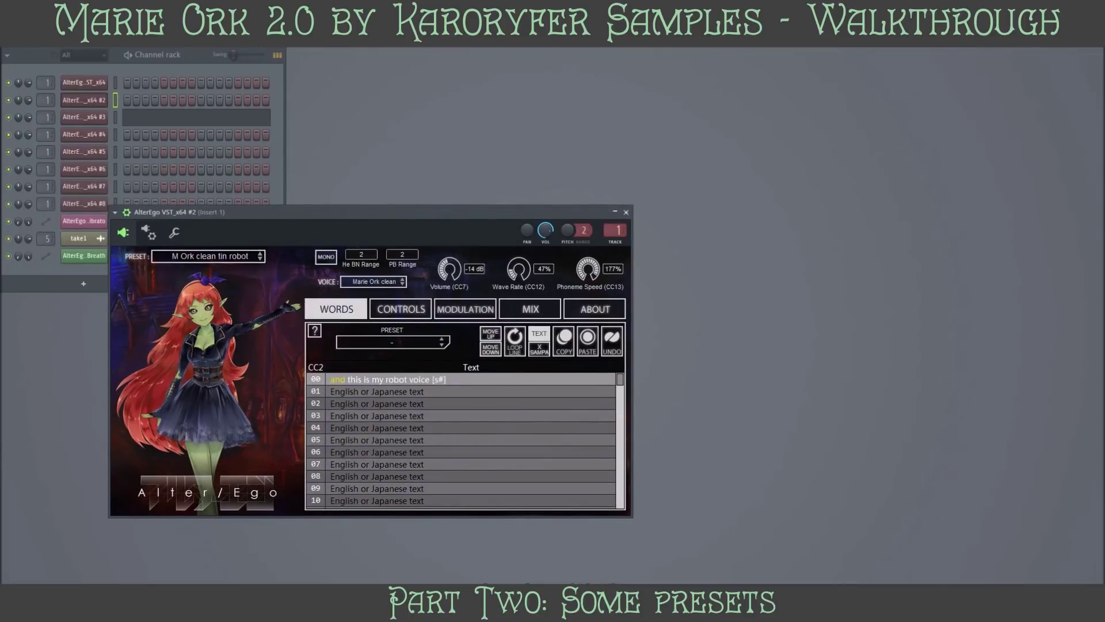
# Set the Impulse type of the M Ork clean tin robot preset to CD2802
pyautogui.click(401, 309)
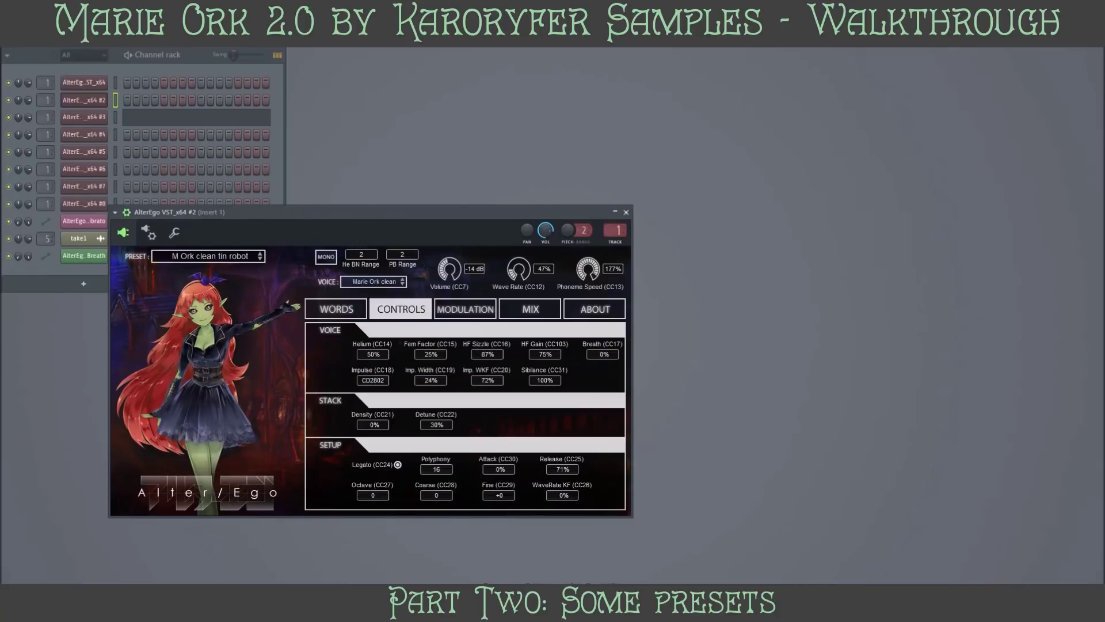
pyautogui.click(373, 380)
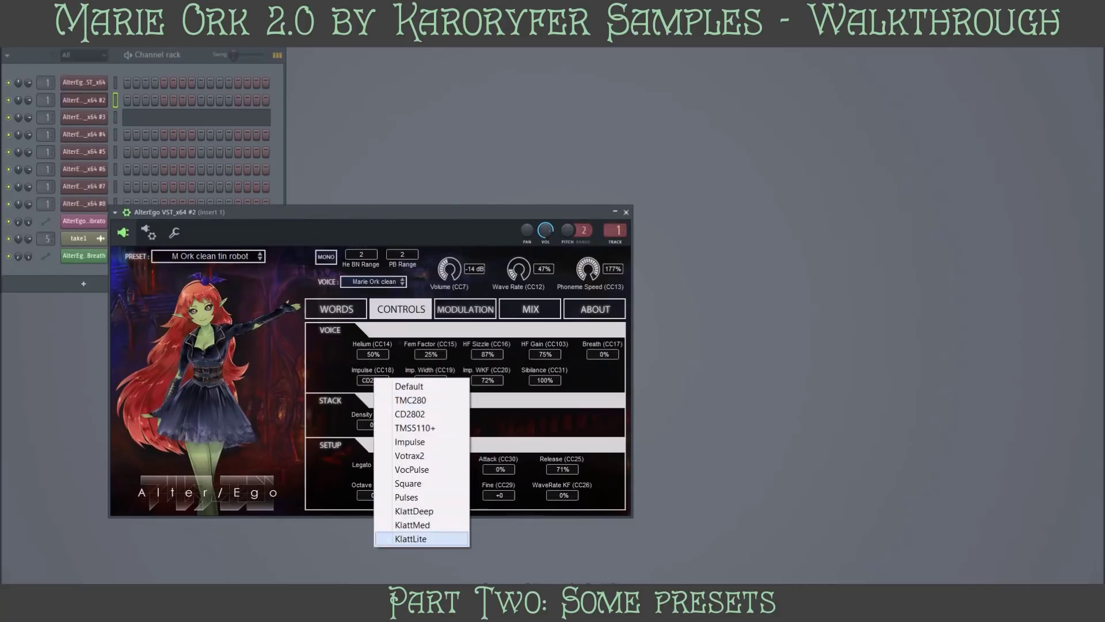
pyautogui.click(410, 415)
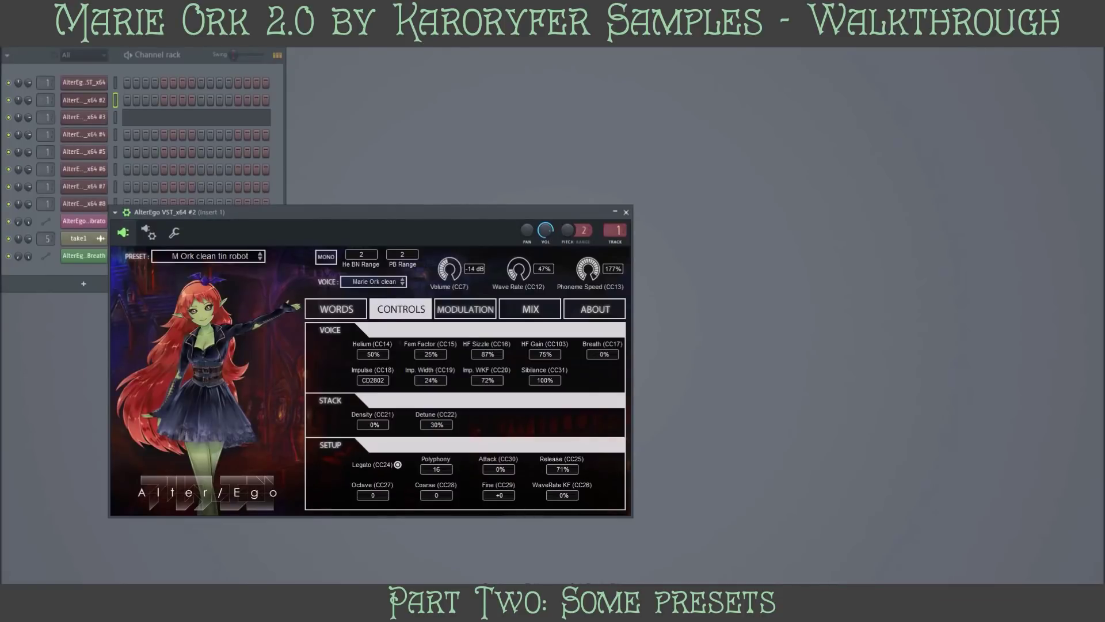
# Try lowering the vibrato Accel value of the tin robot preset and return to its lyrics
pyautogui.click(465, 309)
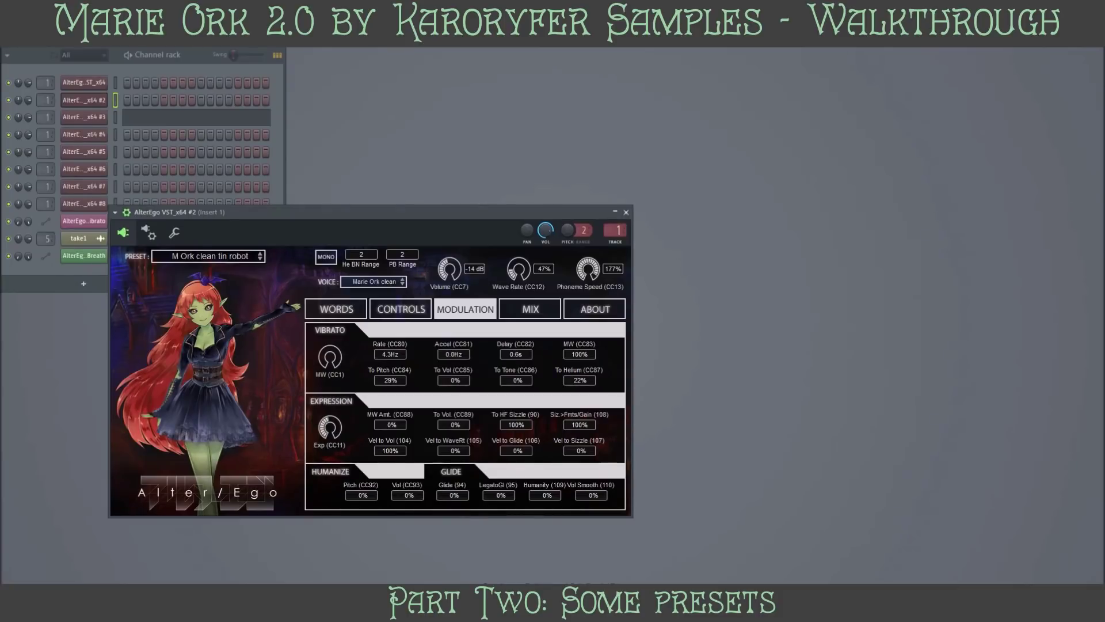
pyautogui.moveTo(453, 354); pyautogui.dragTo(454, 374)
pyautogui.click(336, 309)
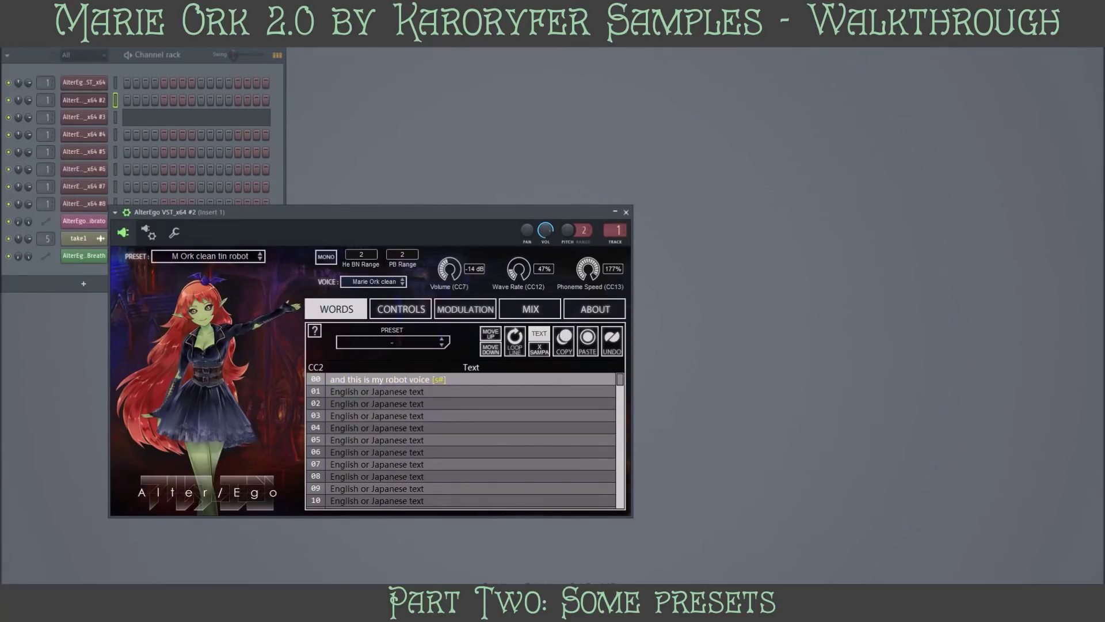
# Open the third AlterEgo channel and review the voice controls, modulation and lyrics of the M Ork clean exp cello preset
pyautogui.click(84, 117)
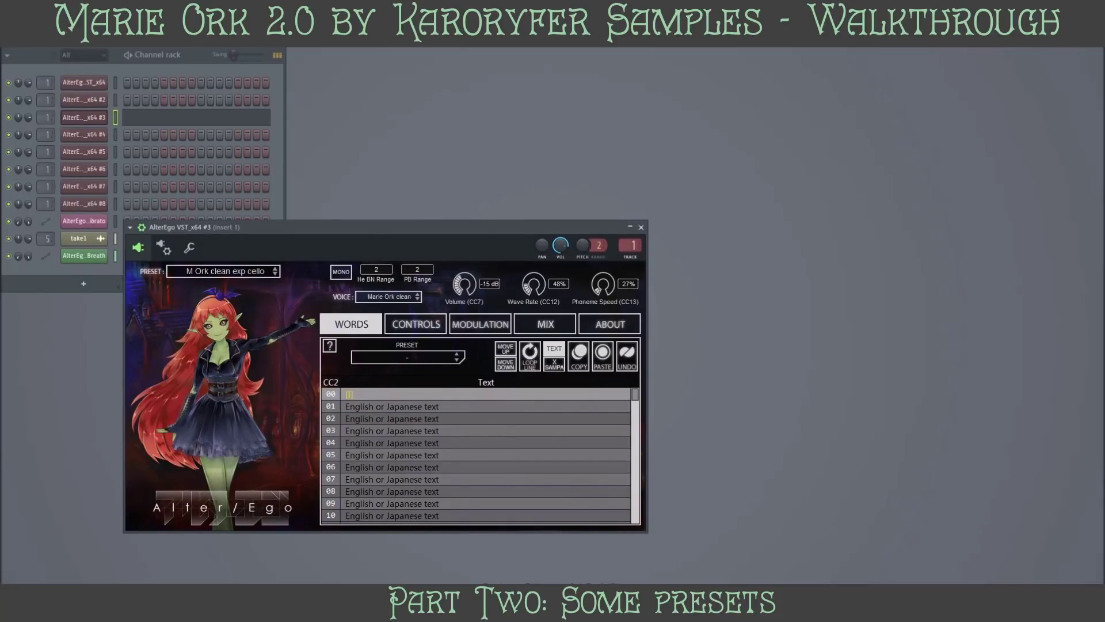
pyautogui.click(416, 324)
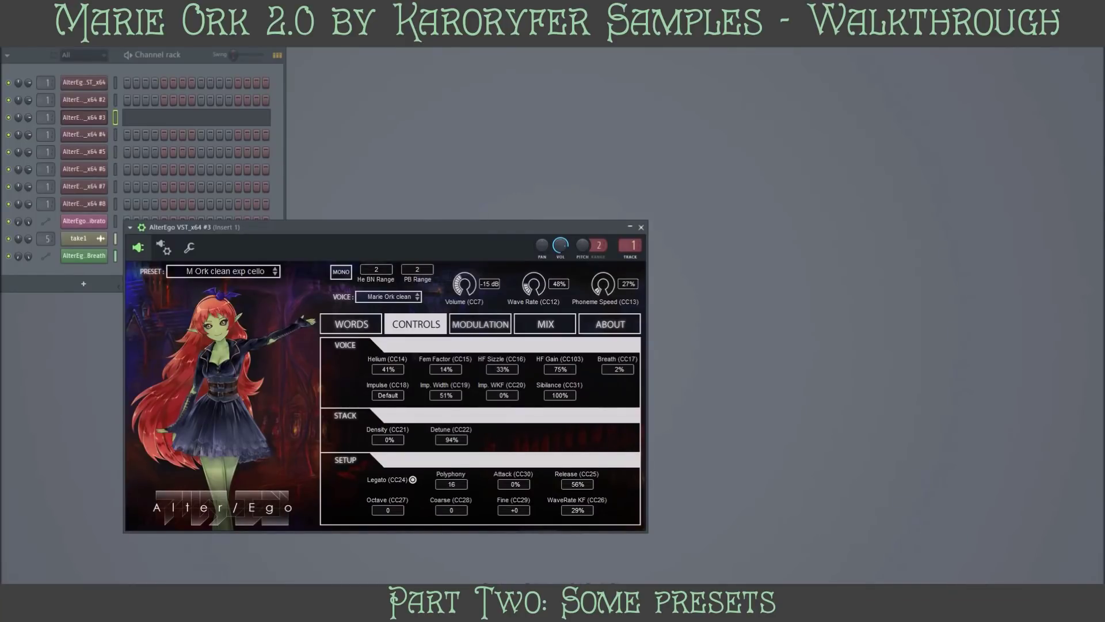
pyautogui.click(480, 324)
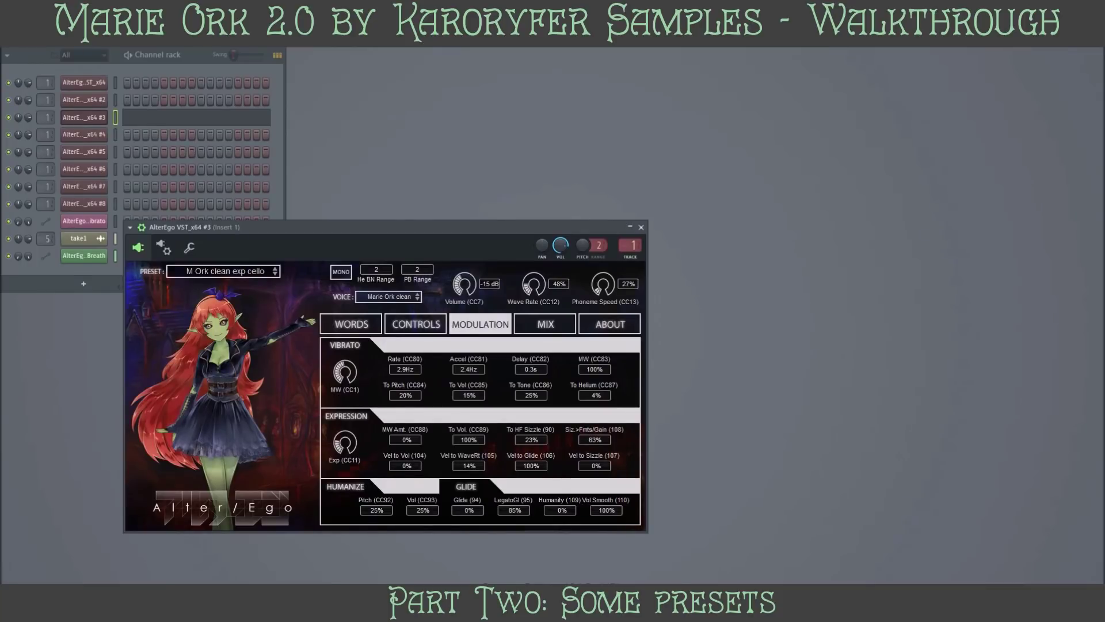
pyautogui.click(415, 324)
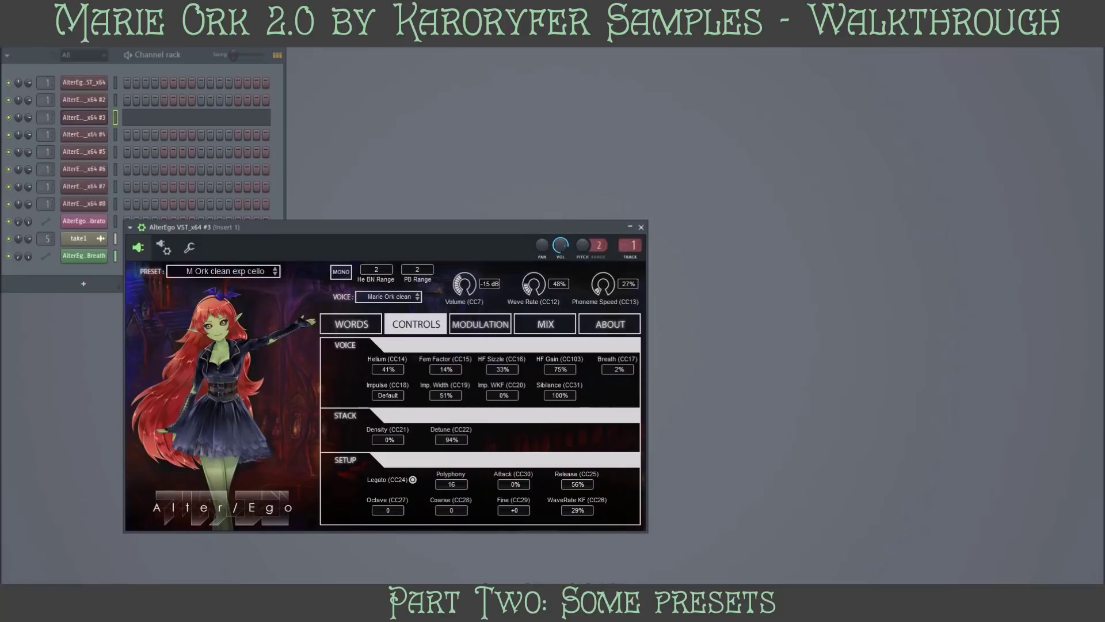
pyautogui.click(352, 324)
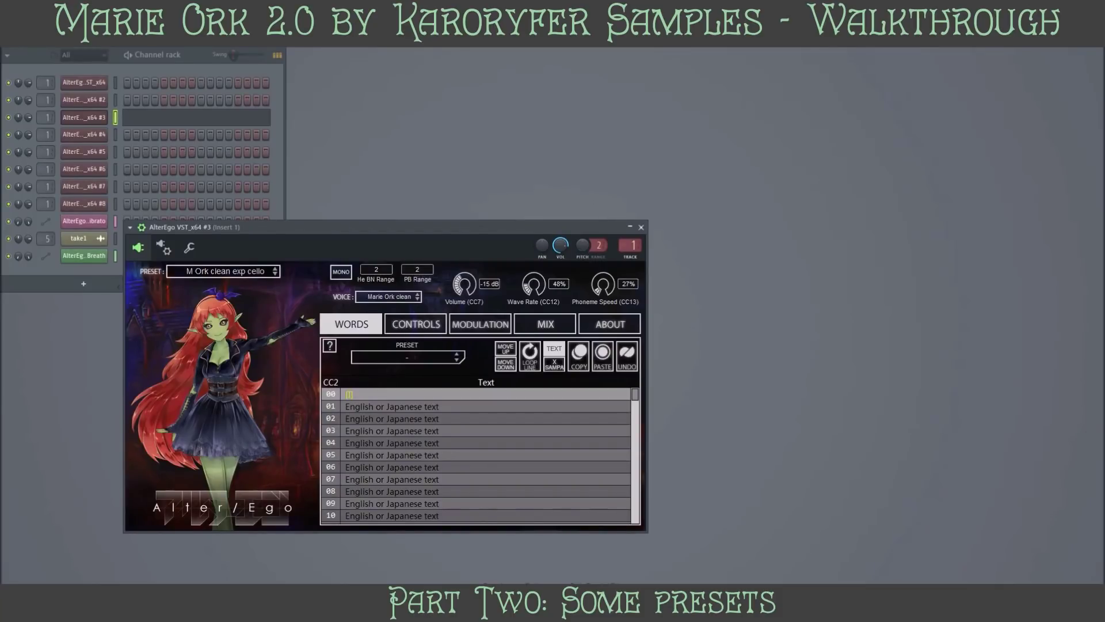
# View the fourth channel's vocoder poly preset and review the fifth channel's lofi pad lyrics, controls and modulation
pyautogui.click(84, 135)
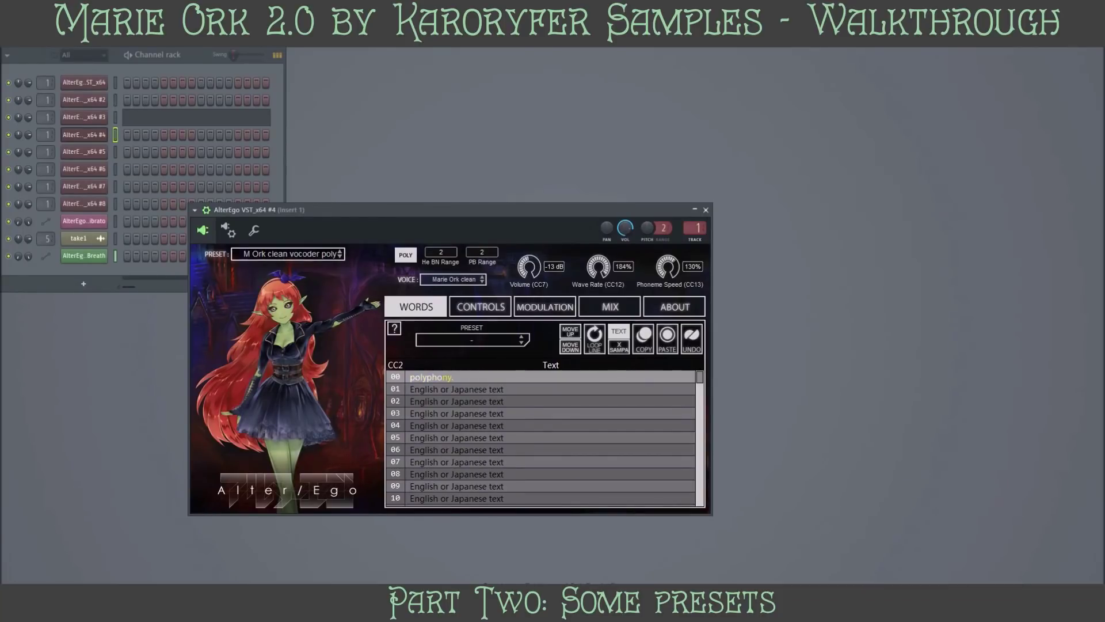
pyautogui.click(84, 152)
pyautogui.click(432, 392)
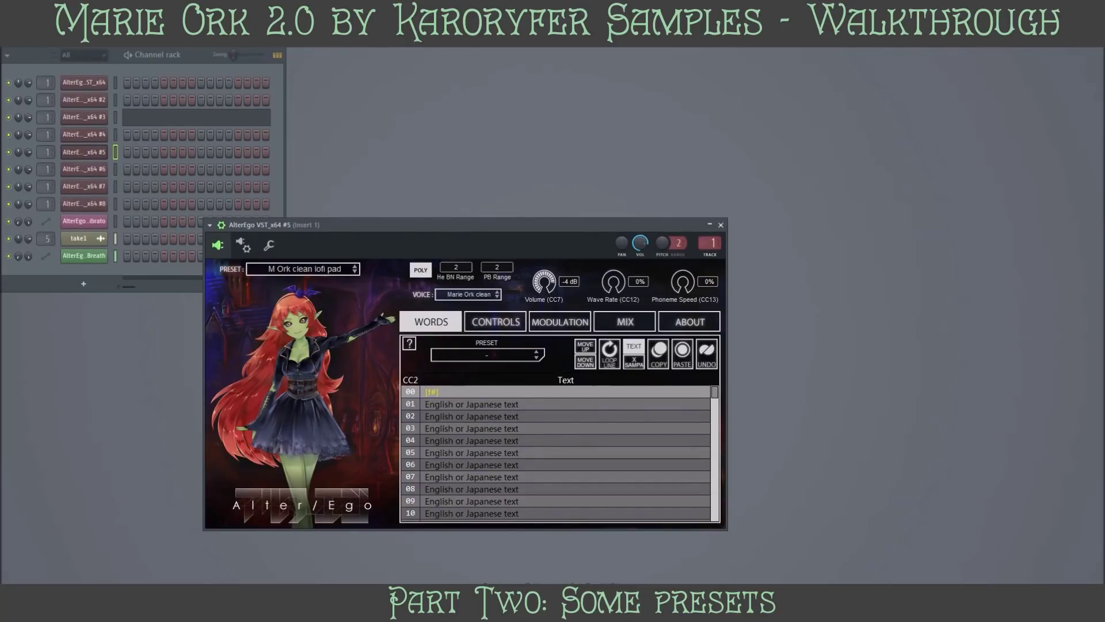
pyautogui.click(496, 322)
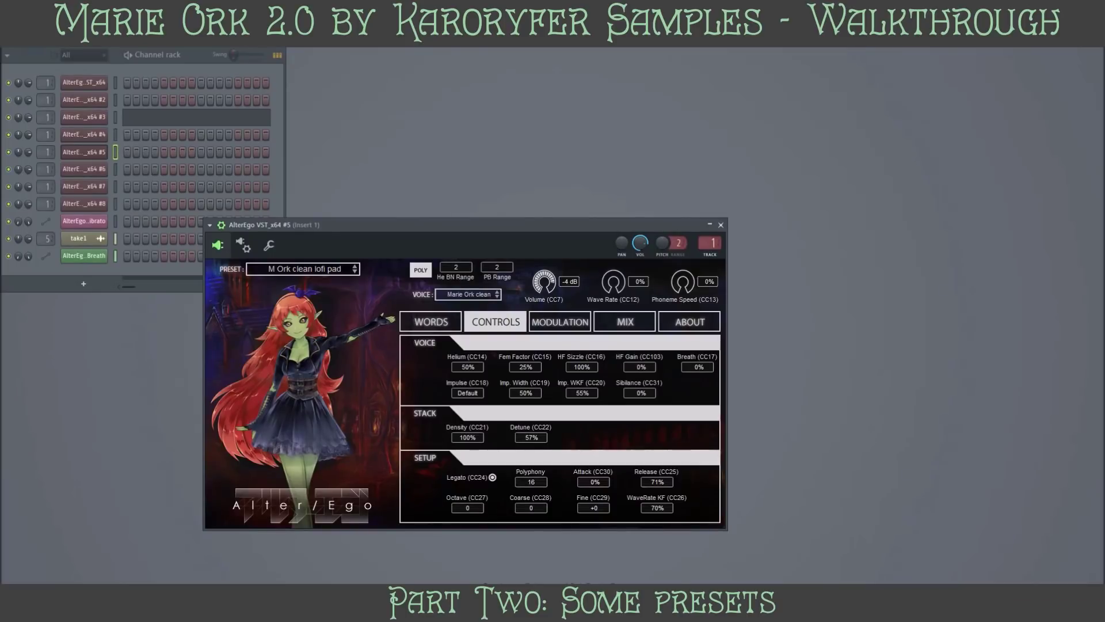
pyautogui.click(560, 322)
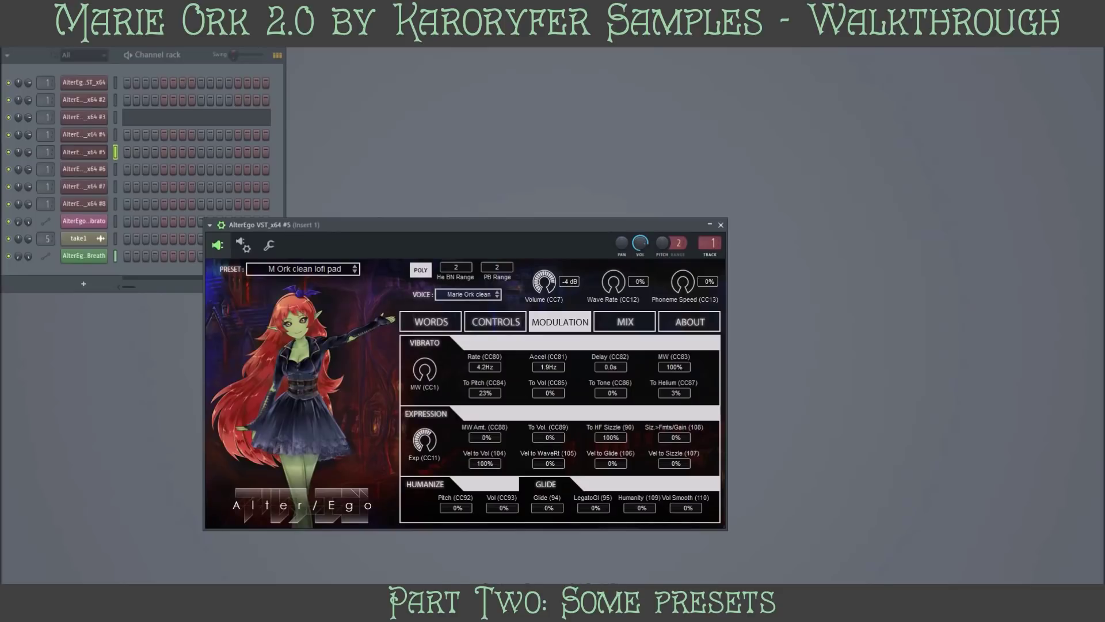
pyautogui.click(431, 322)
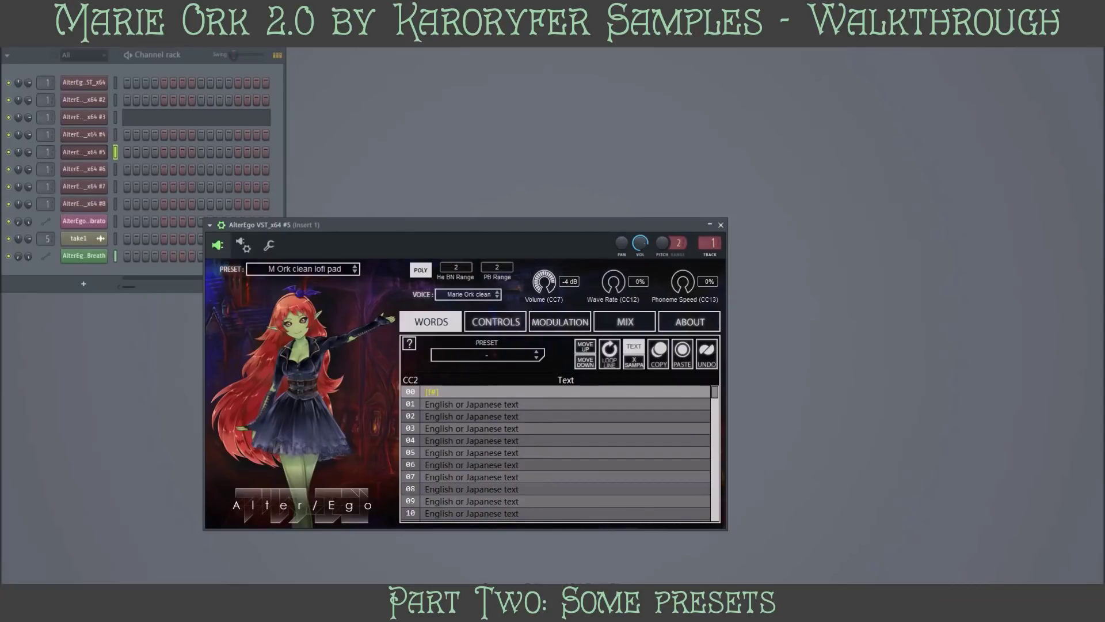
# Compare the modulation settings of the clean dubstep and space dubstep presets on the sixth and seventh channels
pyautogui.click(84, 169)
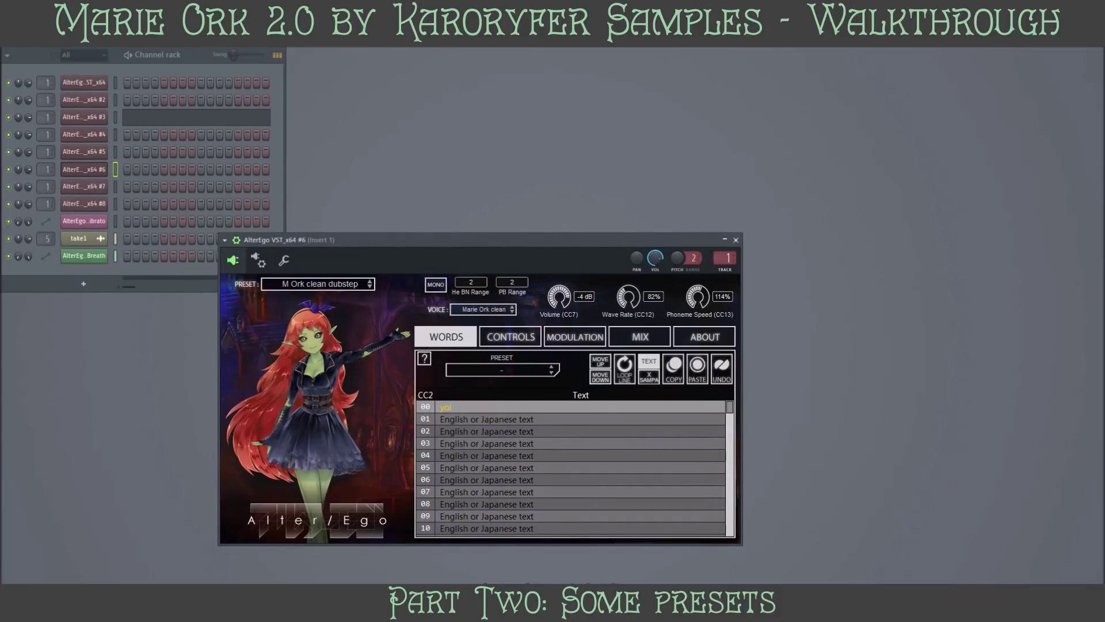
pyautogui.click(575, 337)
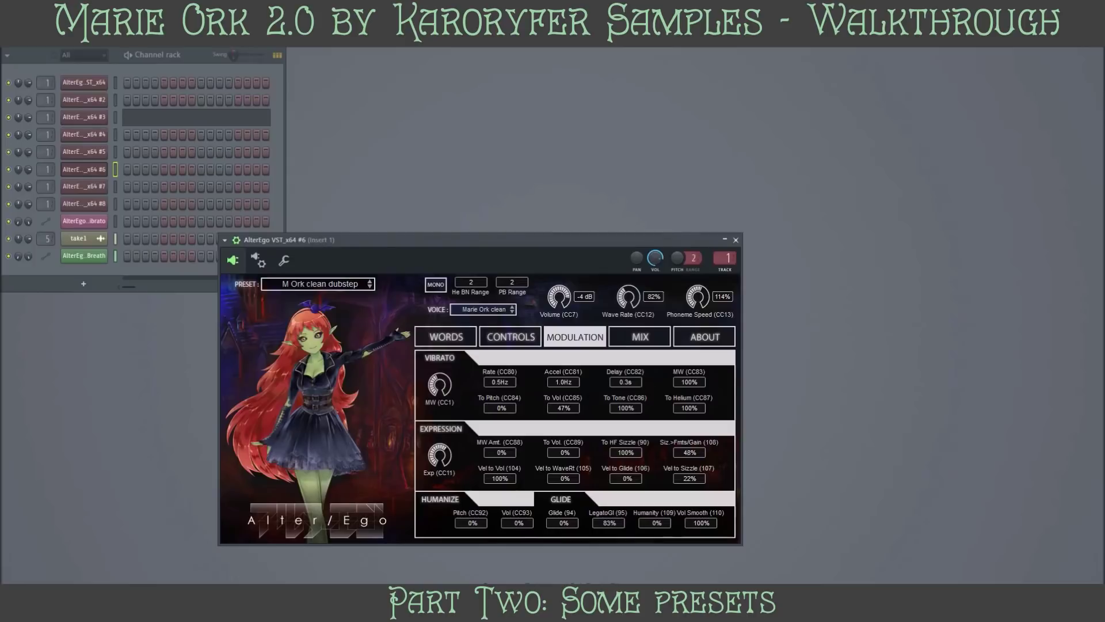
pyautogui.click(84, 186)
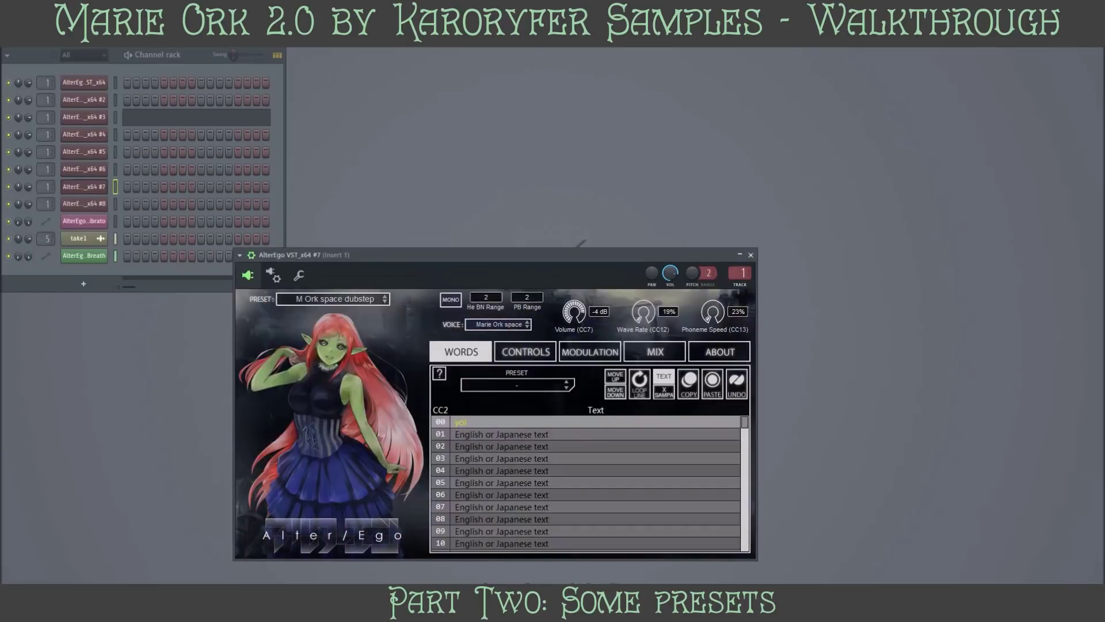
pyautogui.click(590, 352)
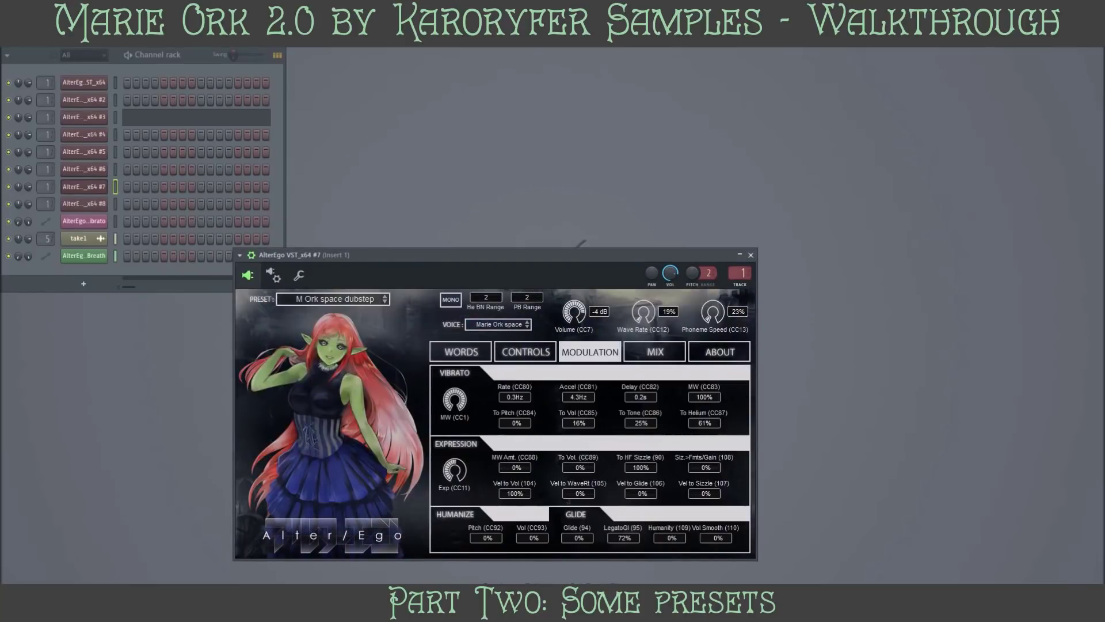
# Open the eighth channel and review the modulation, voice controls and lyrics of the M Ork growl dubstep preset
pyautogui.click(84, 204)
pyautogui.click(605, 366)
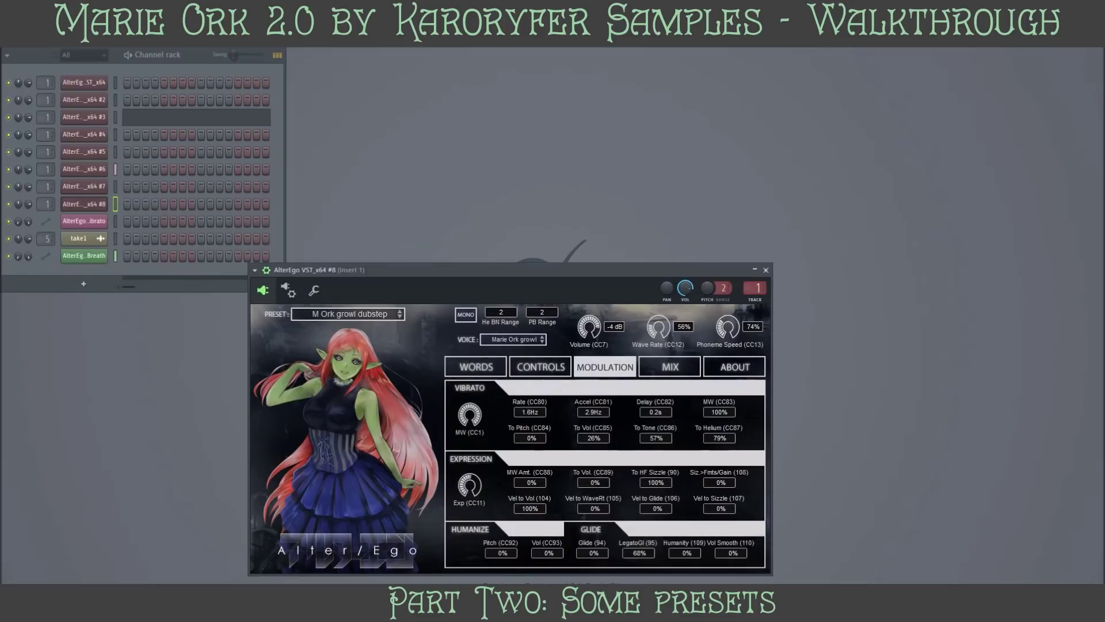
pyautogui.click(541, 367)
pyautogui.click(477, 367)
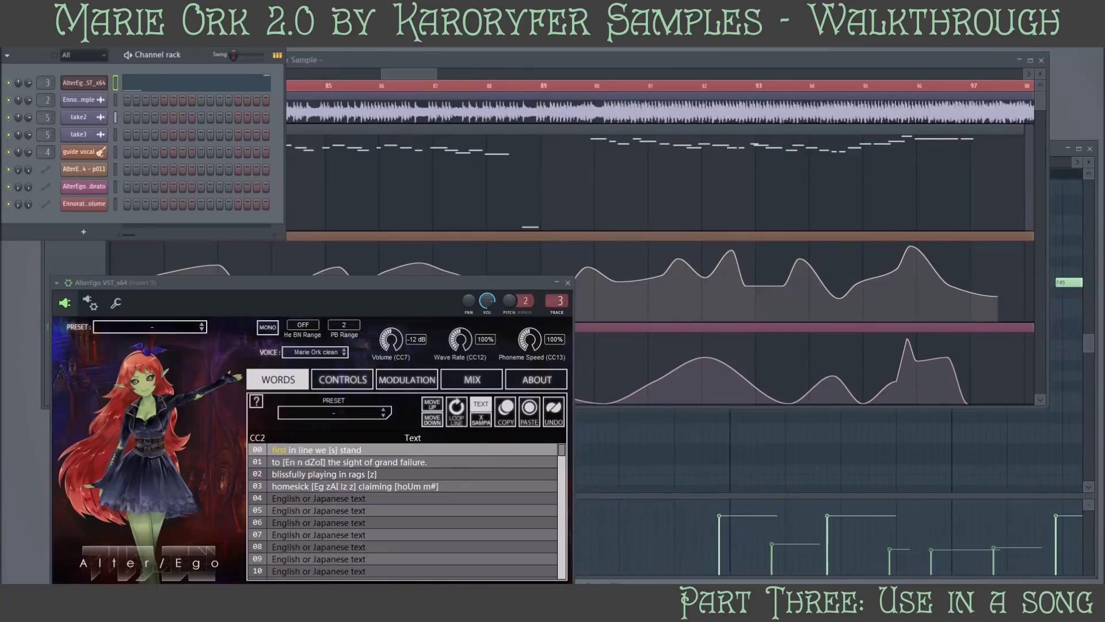
# Bring up the playlist to view the vocal and envelope tracks, and go through AlterEgo's four filled lyric lines, 00 to 03
pyautogui.press('F5')
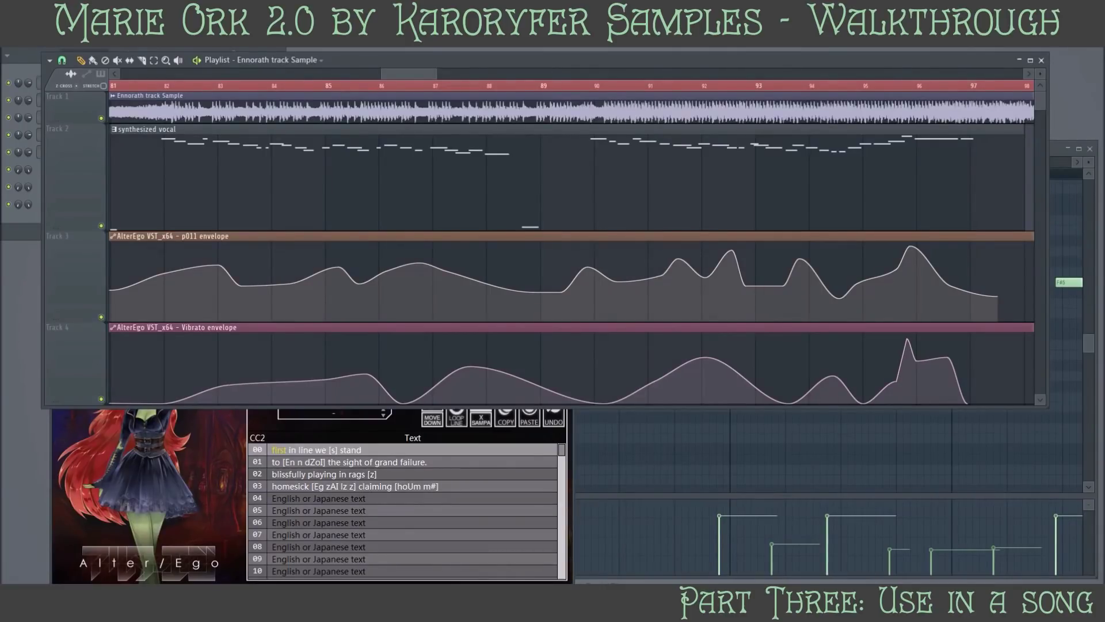
pyautogui.click(317, 450)
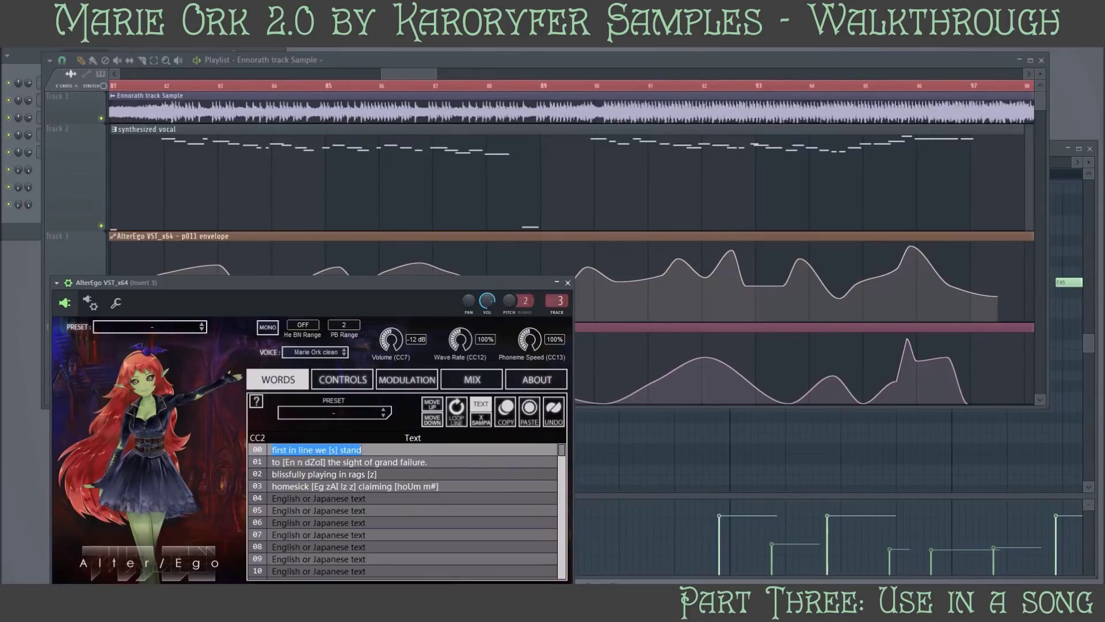
pyautogui.click(350, 462)
pyautogui.click(324, 474)
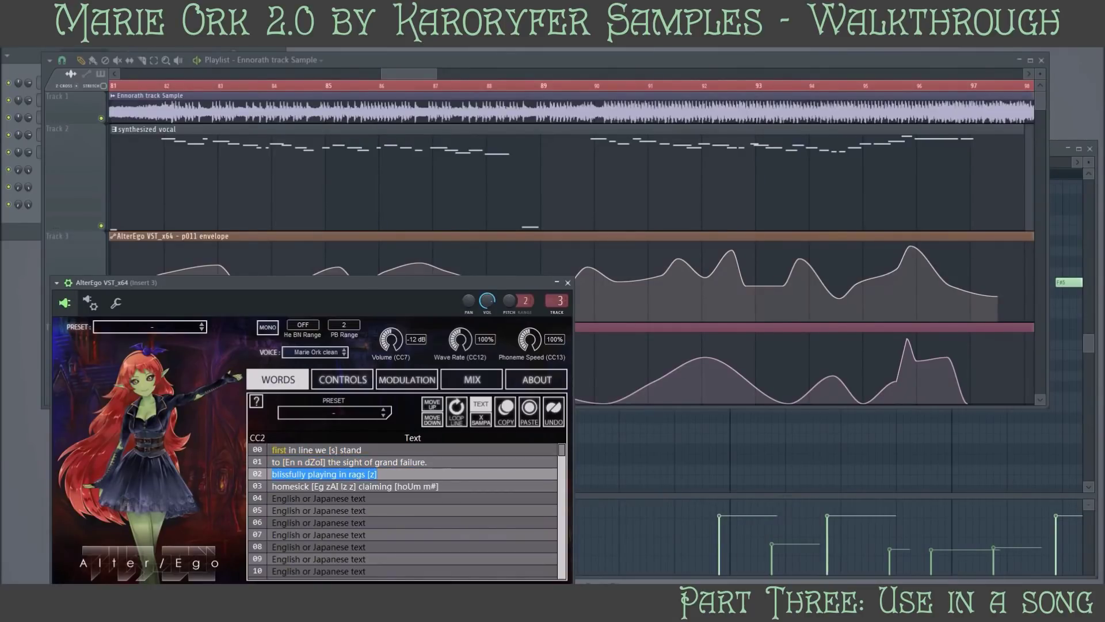
pyautogui.click(355, 486)
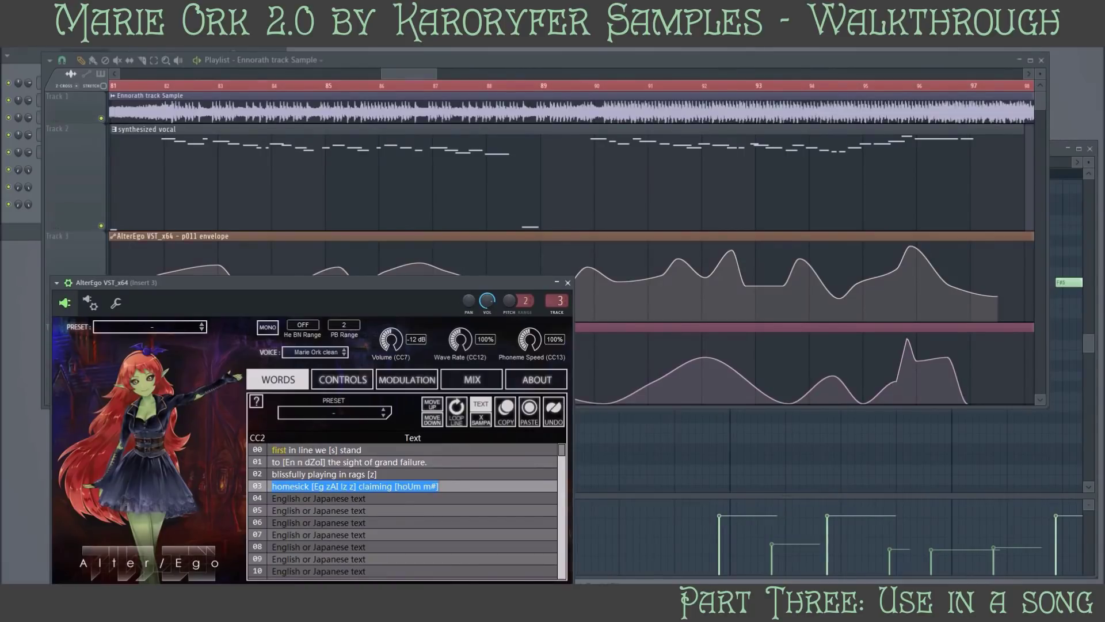
# Review the voice's vibrato and expression modulation settings alongside the automation envelopes in the playlist
pyautogui.click(407, 379)
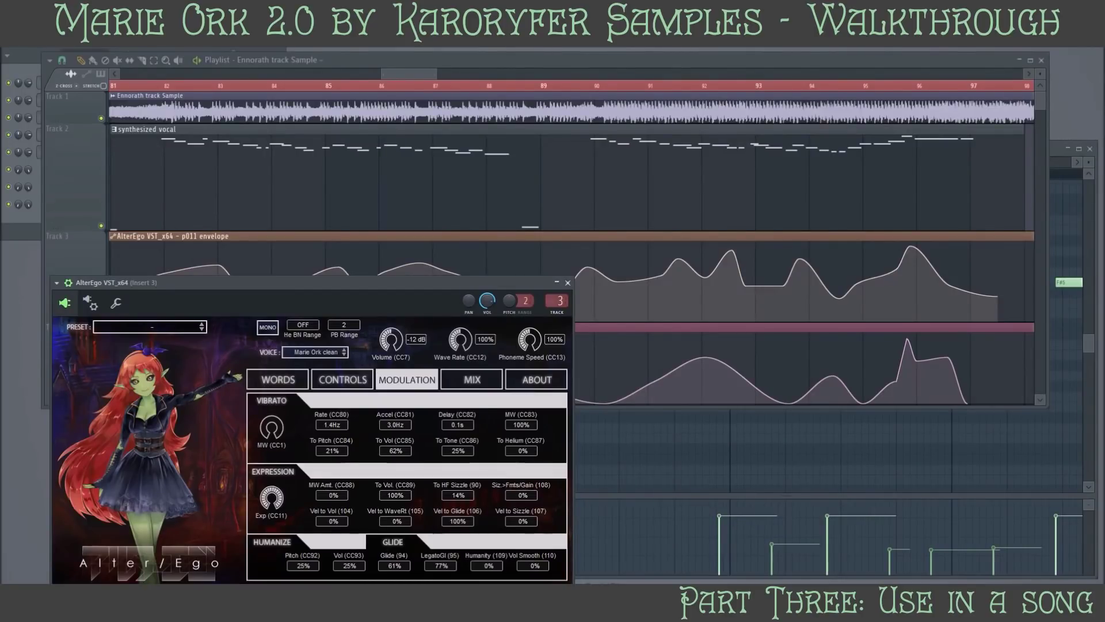
pyautogui.press('F5')
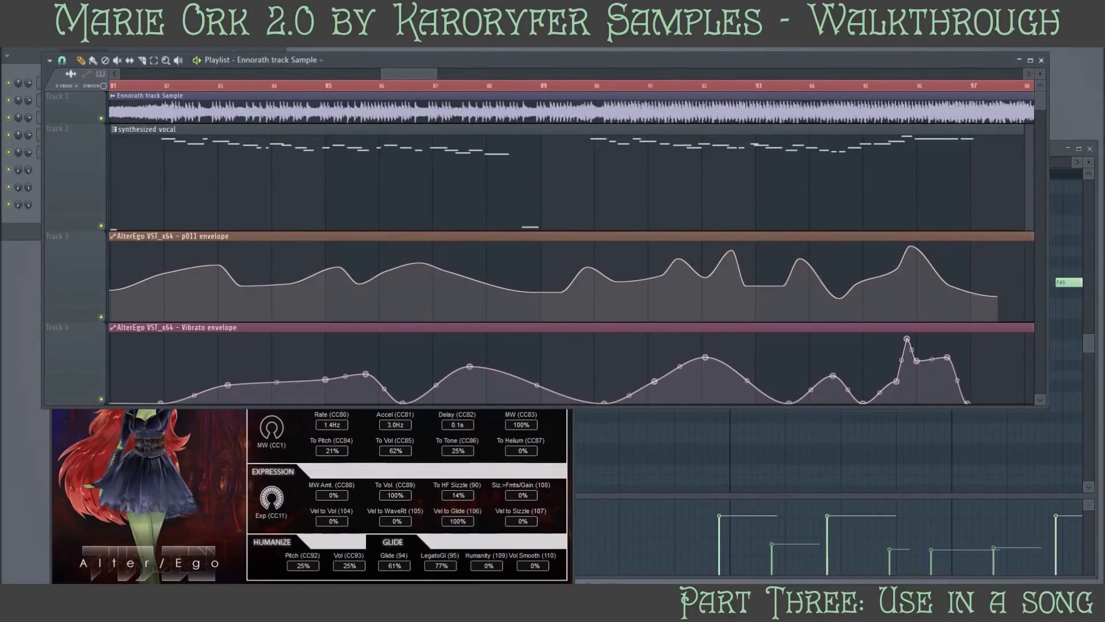
pyautogui.click(403, 470)
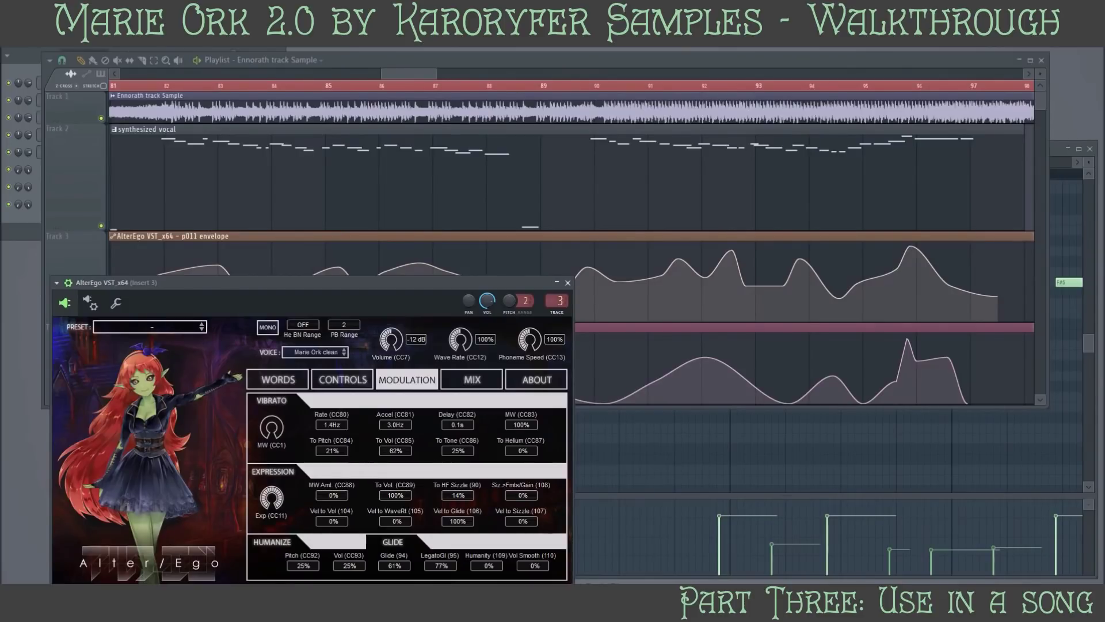
# Examine the AlterEgo melody notes and velocities from the first bar in the piano roll alongside the lyrics, and start playback
pyautogui.press('F7')
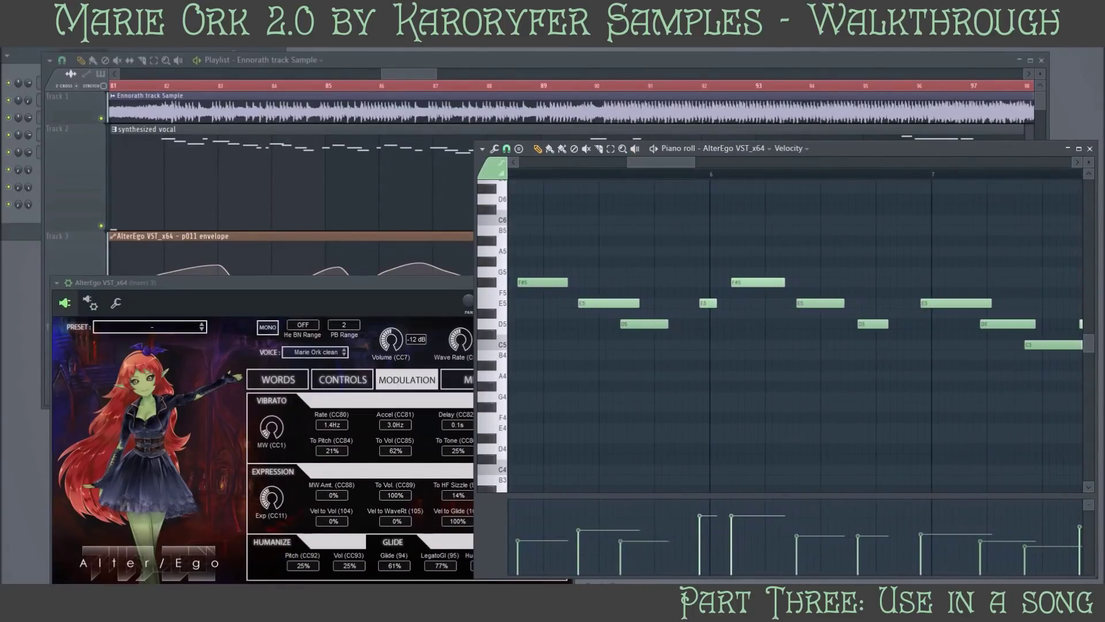
pyautogui.moveTo(629, 162); pyautogui.dragTo(569, 162)
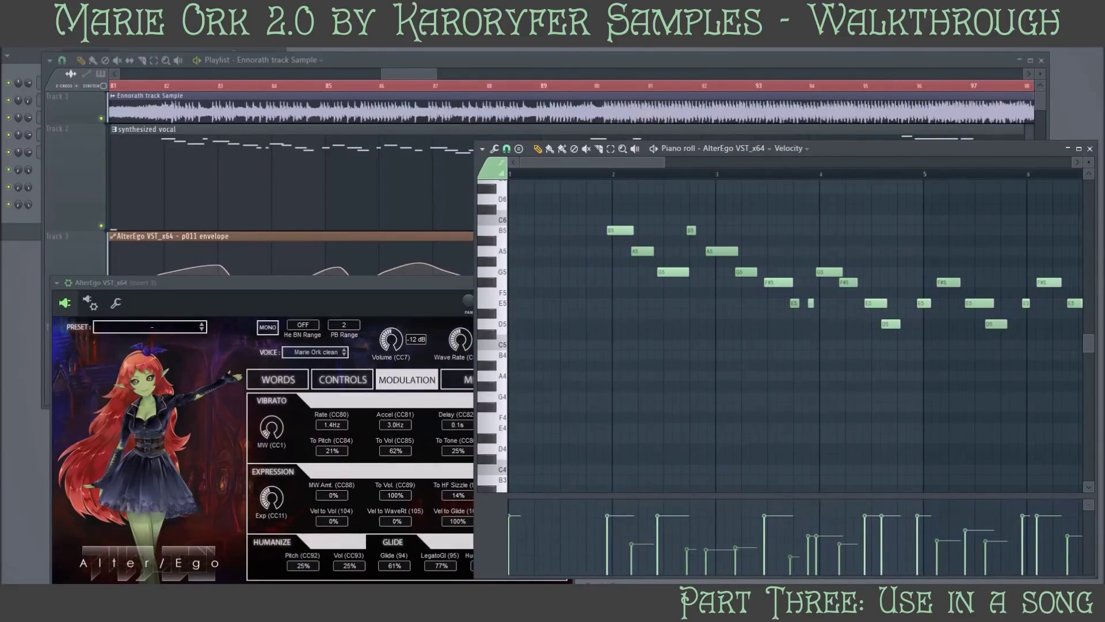
pyautogui.click(278, 379)
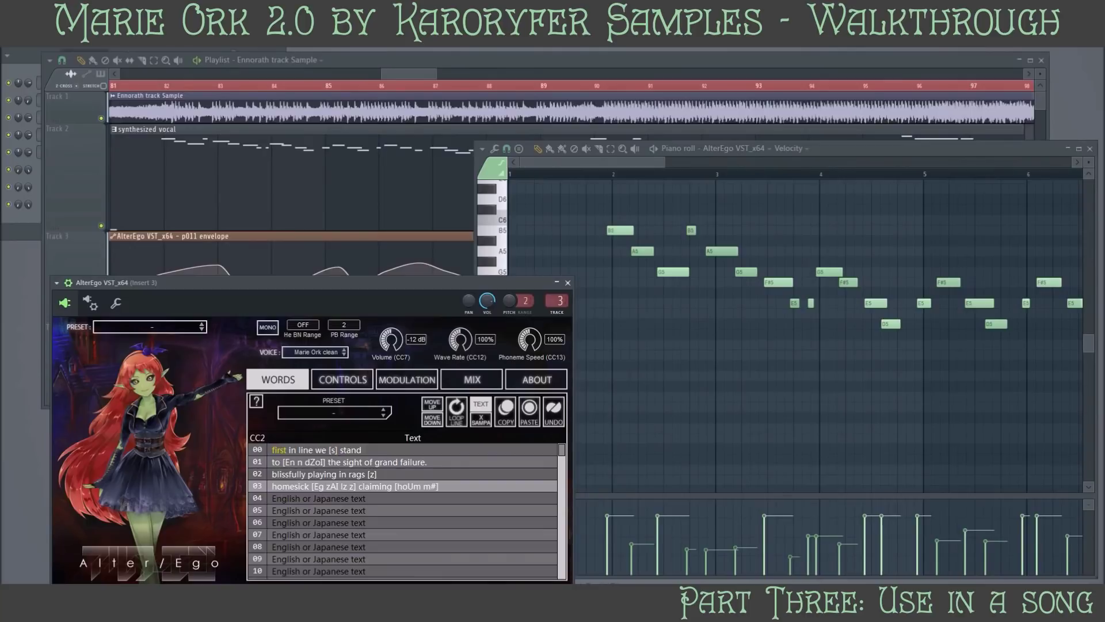
pyautogui.click(592, 163)
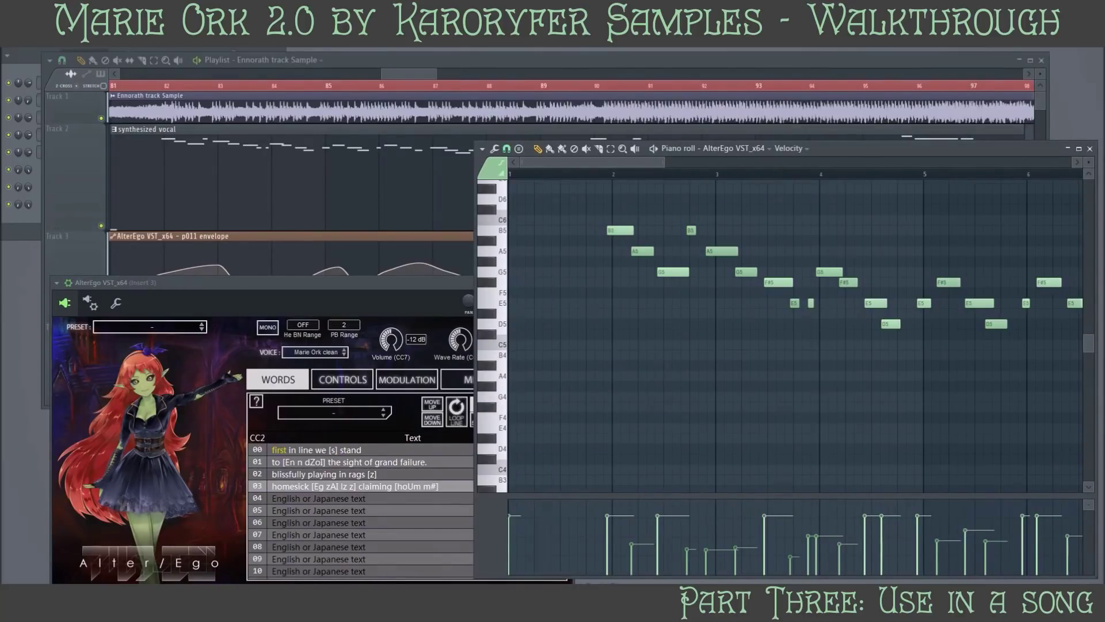
pyautogui.press('space')
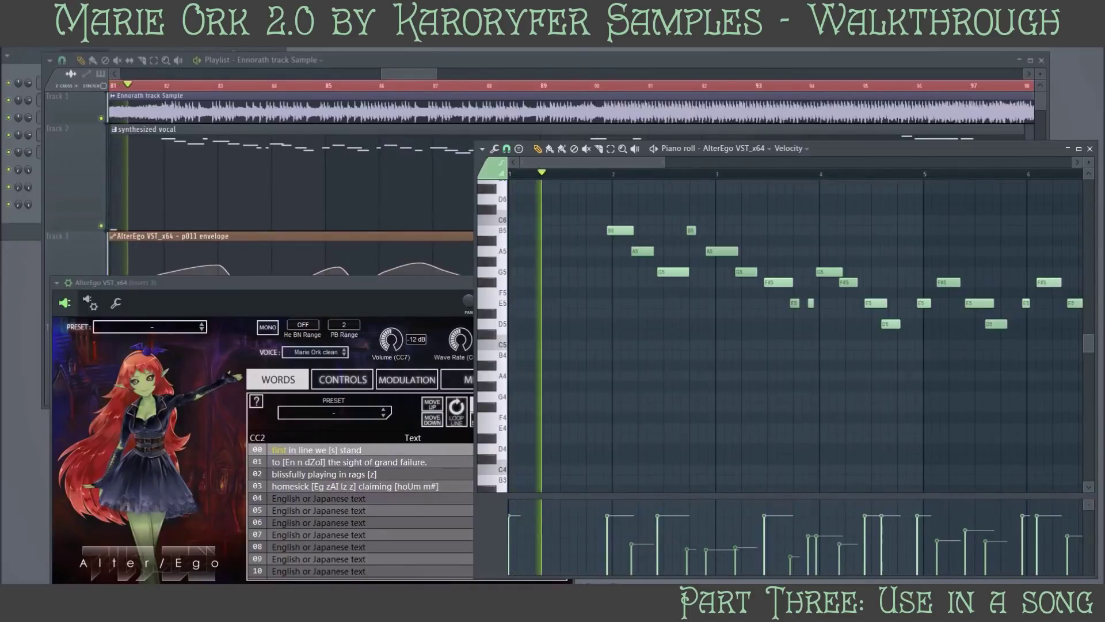